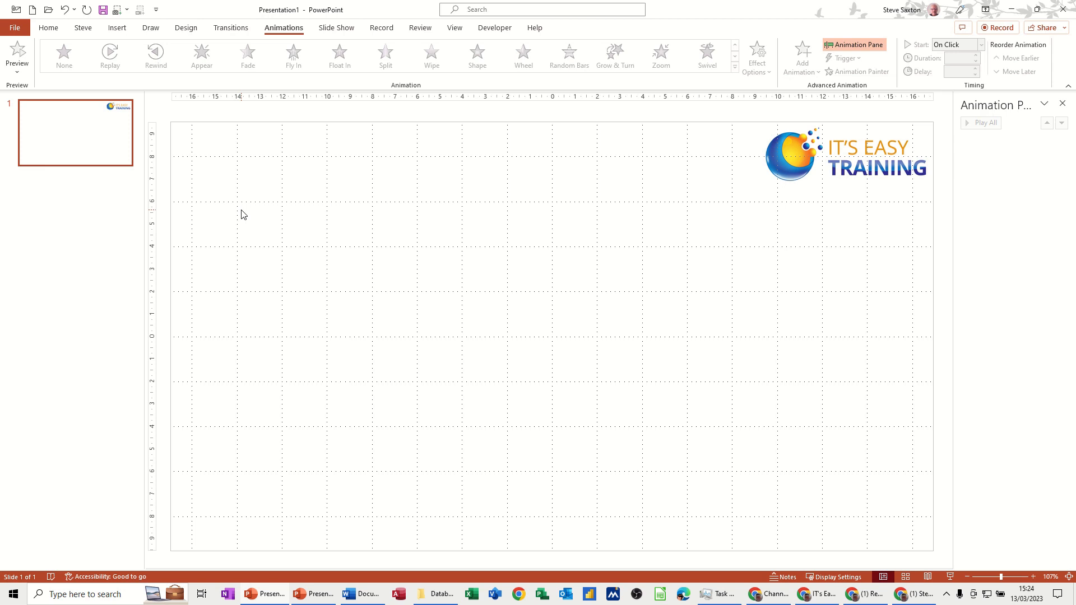
Insert the stock 3D digestive system model from the Anatomy category onto the slide
{"action": "left_click", "coordinate": [120, 31]}
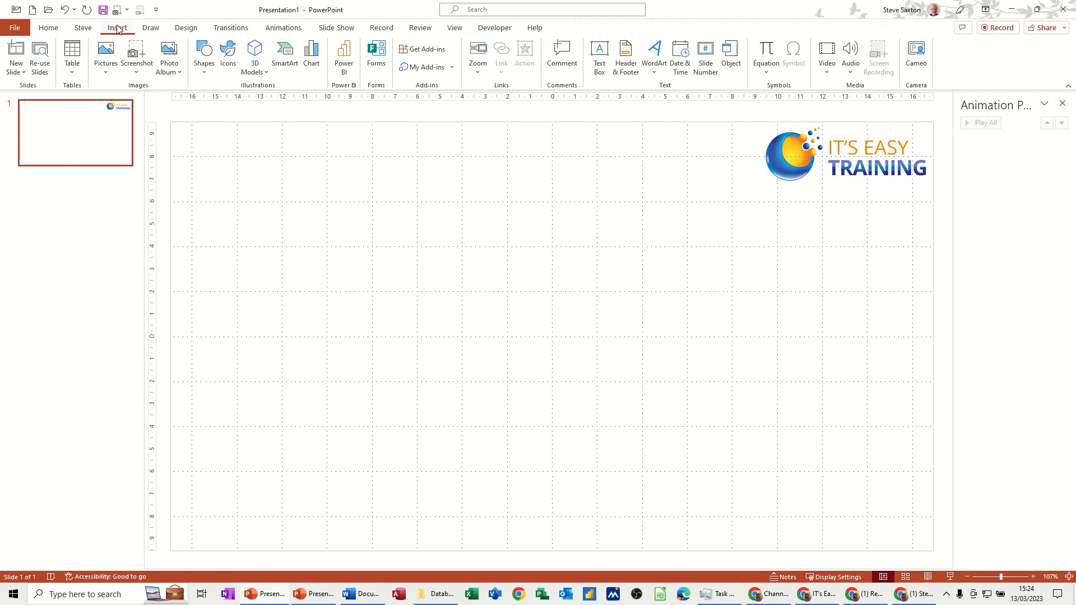
{"action": "left_click", "coordinate": [267, 73]}
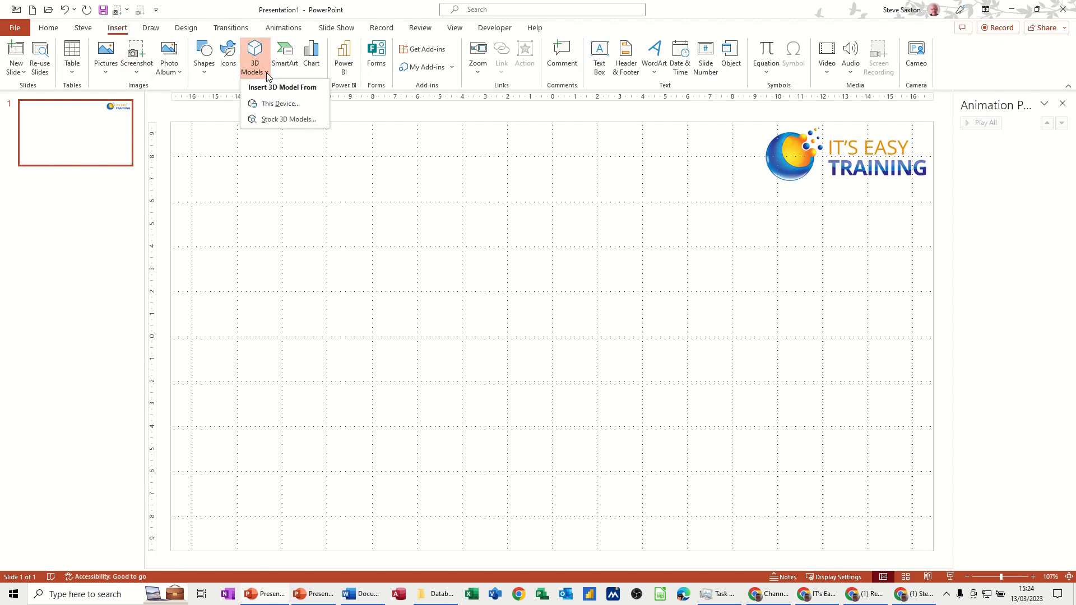
{"action": "left_click", "coordinate": [284, 123]}
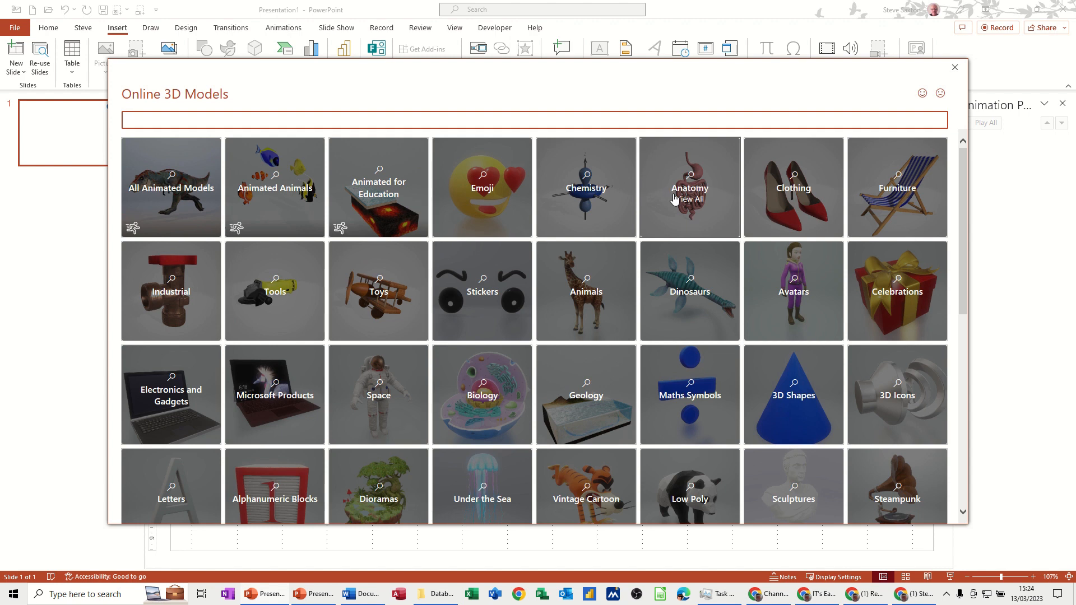
{"action": "left_click", "coordinate": [696, 199]}
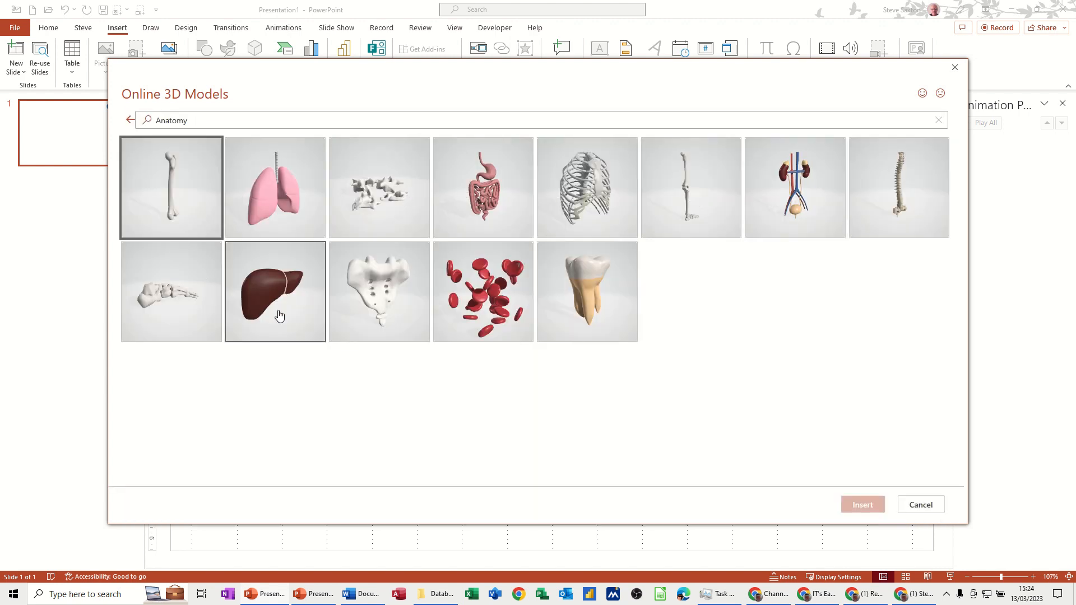
{"action": "left_click", "coordinate": [490, 191]}
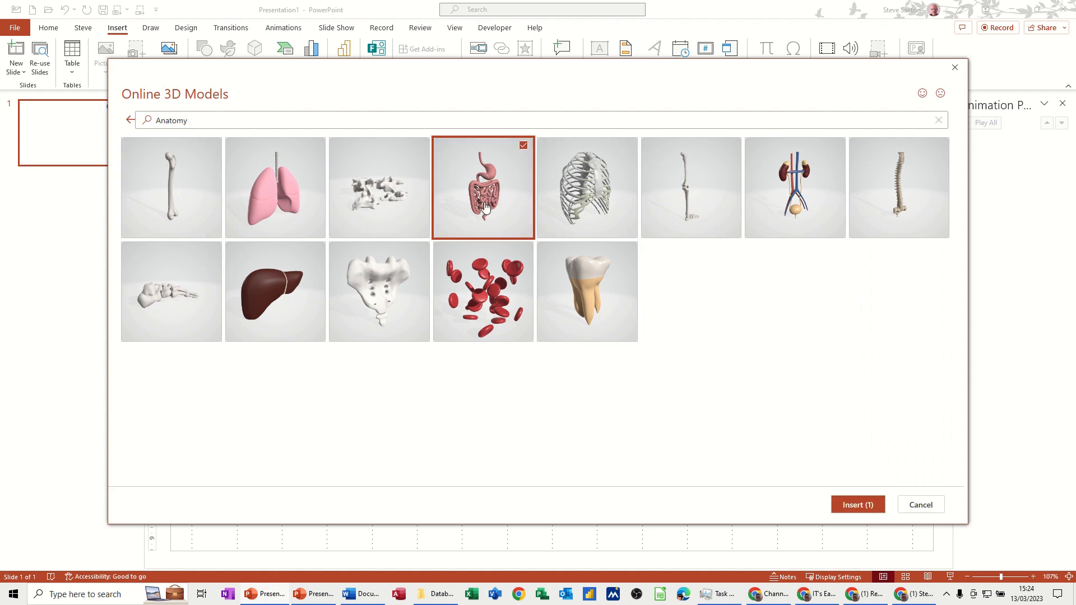
{"action": "left_click", "coordinate": [836, 506]}
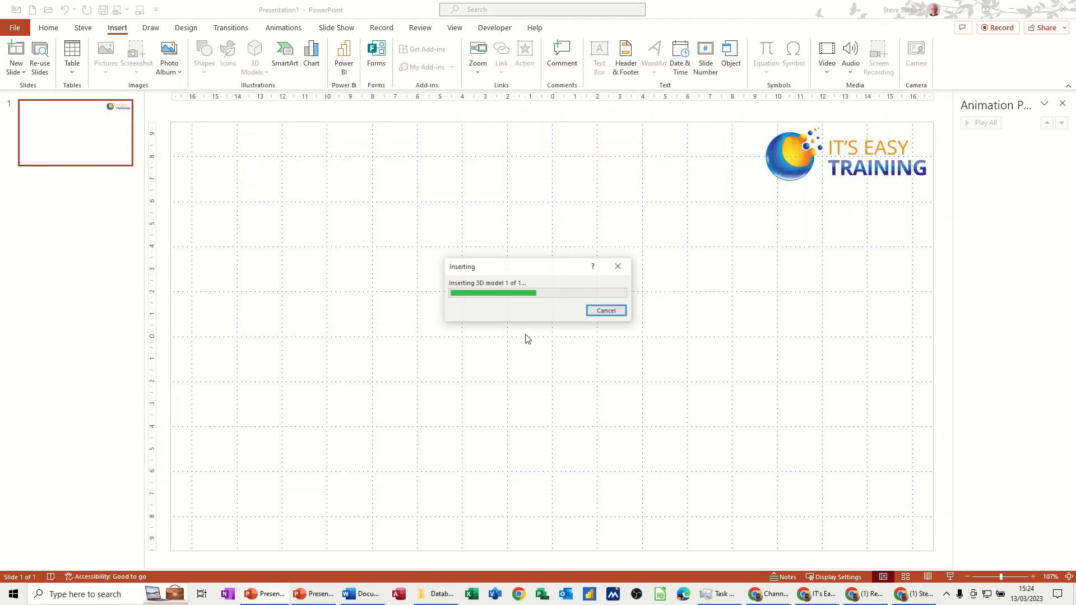
Move the digestive system model to the left side of the slide
{"action": "left_click_drag", "start_coordinate": [557, 336], "coordinate": [307, 303]}
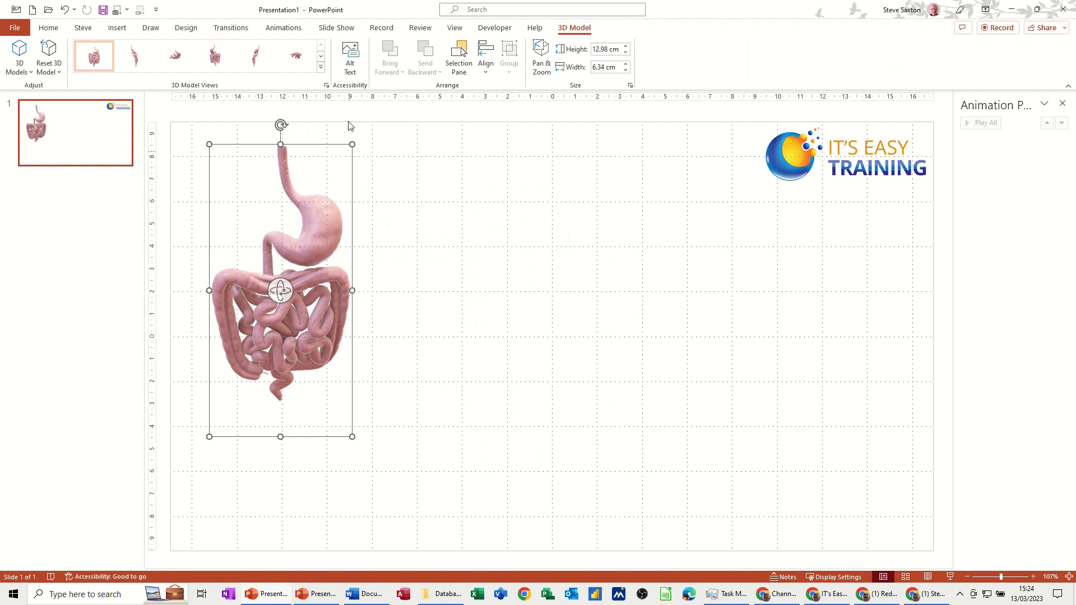
{"action": "left_click", "coordinate": [281, 30]}
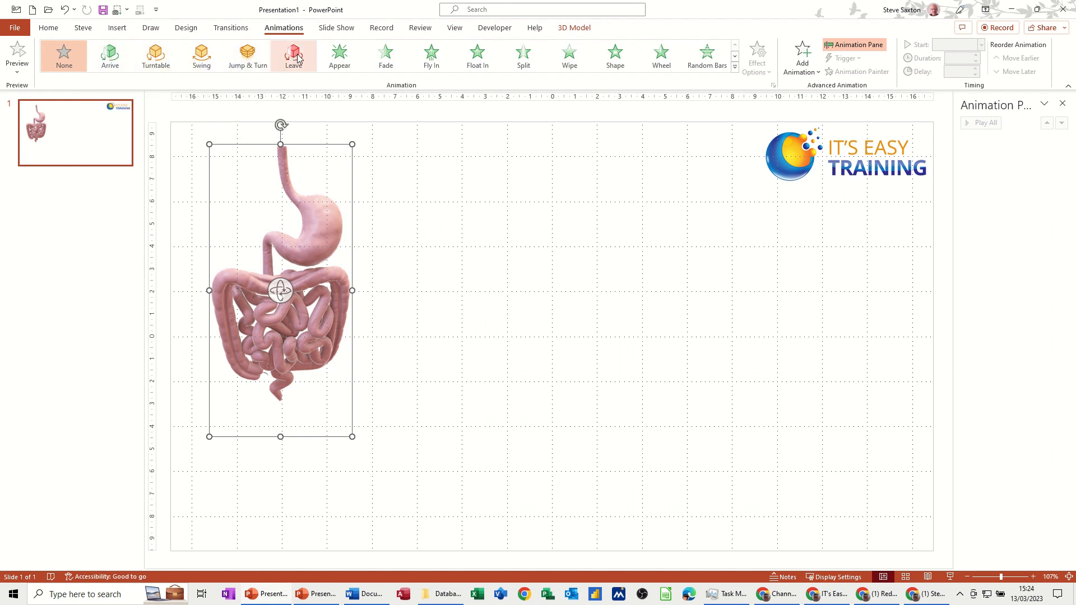
{"action": "left_click", "coordinate": [801, 64]}
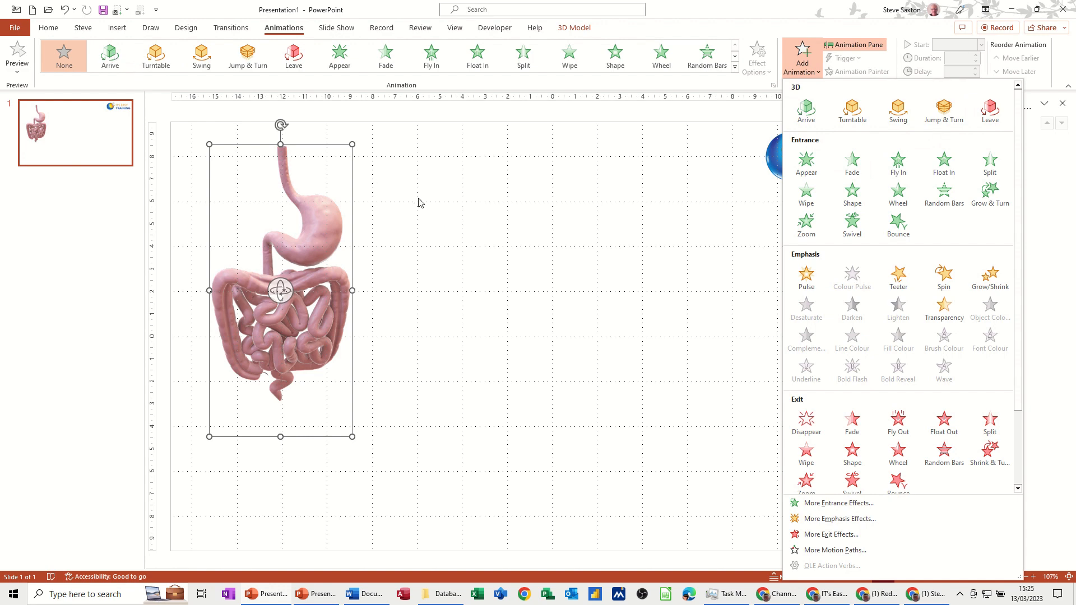
{"action": "left_click", "coordinate": [366, 202]}
{"action": "key", "text": "Escape"}
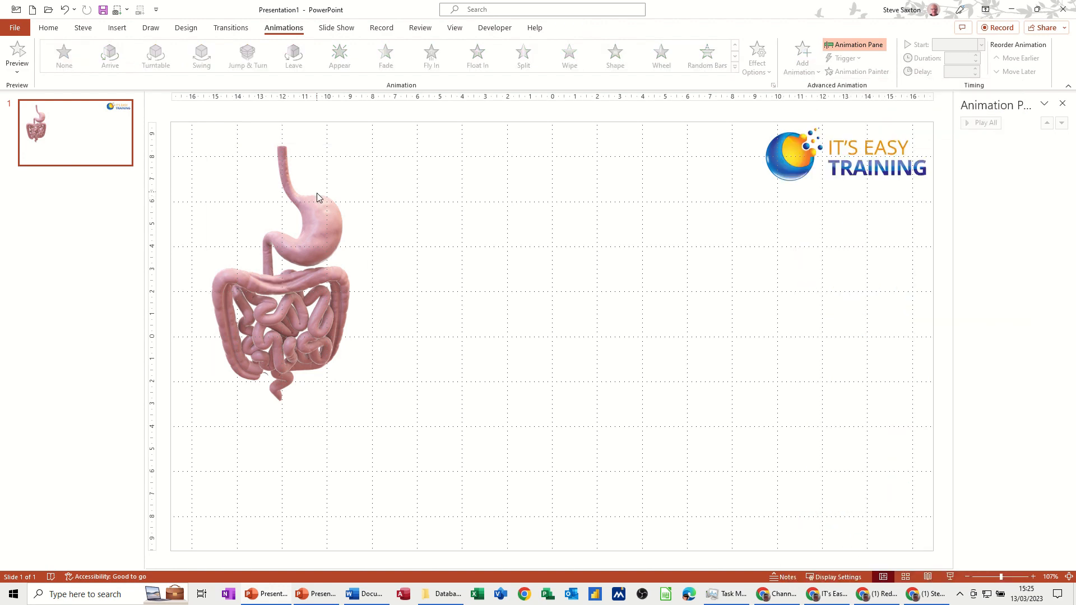
Add the 3D Arrive animation and then the Jump & Turn animation to the model
{"action": "left_click", "coordinate": [317, 224]}
{"action": "left_click", "coordinate": [807, 60]}
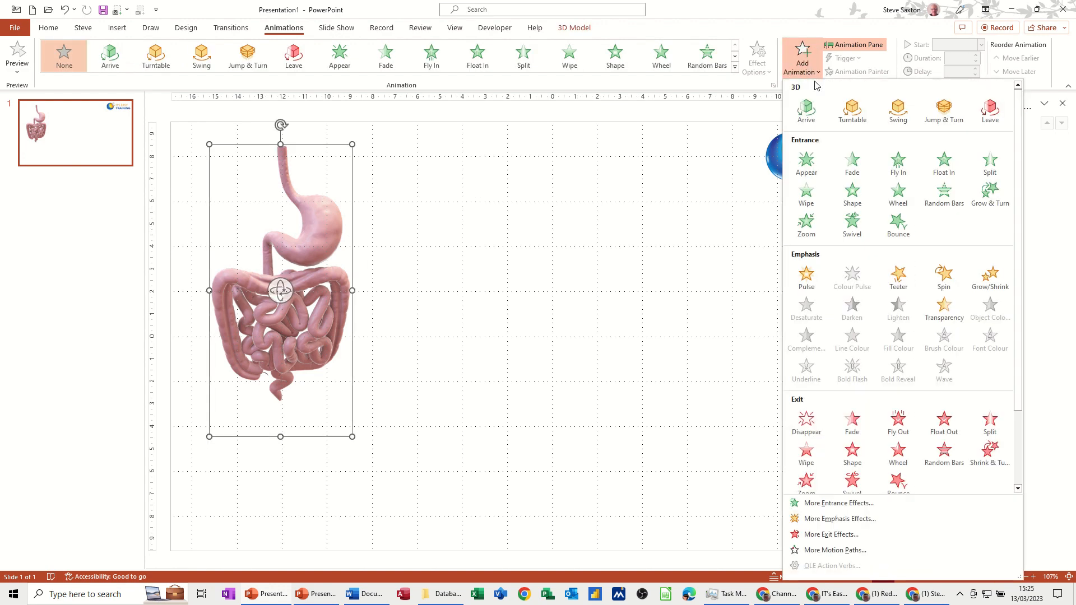
{"action": "left_click", "coordinate": [807, 111]}
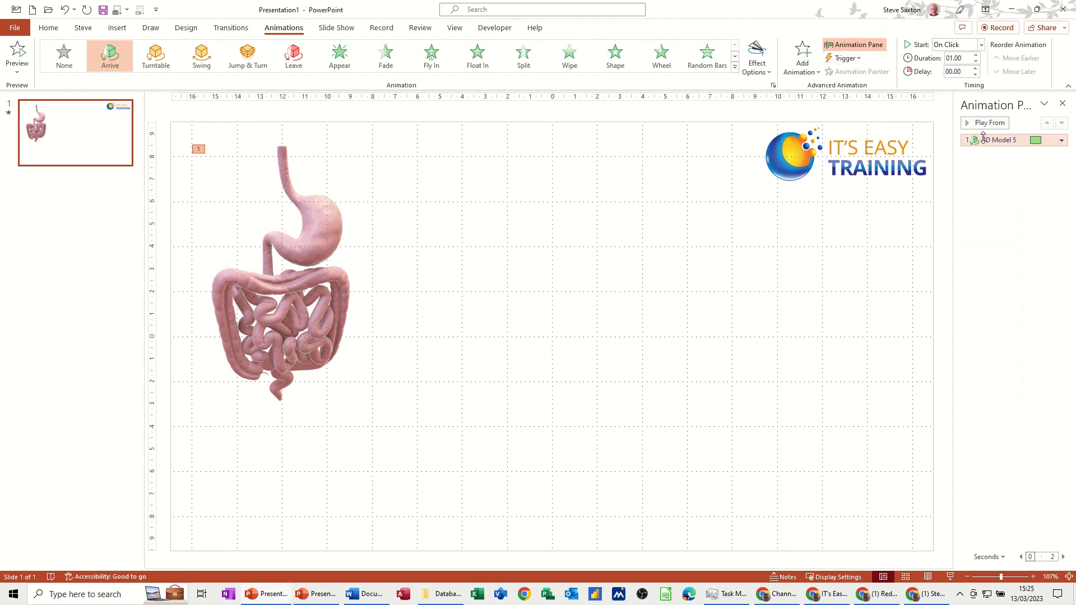
{"action": "left_click", "coordinate": [814, 73]}
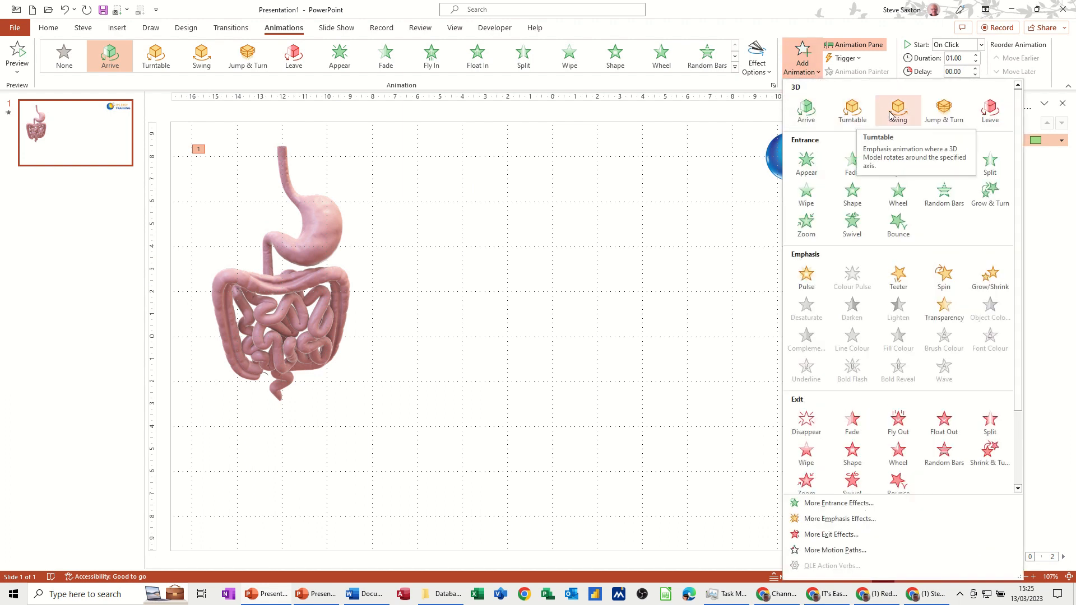
{"action": "left_click", "coordinate": [940, 112]}
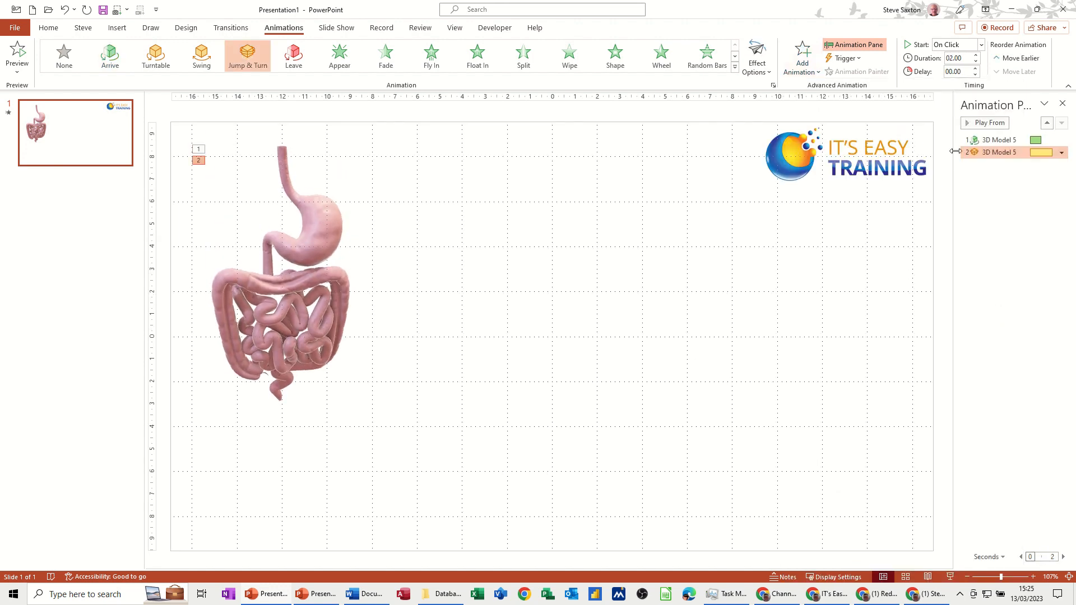
Add the 3D Leave animation to the model and preview the sequence from the first effect
{"action": "left_click", "coordinate": [998, 140]}
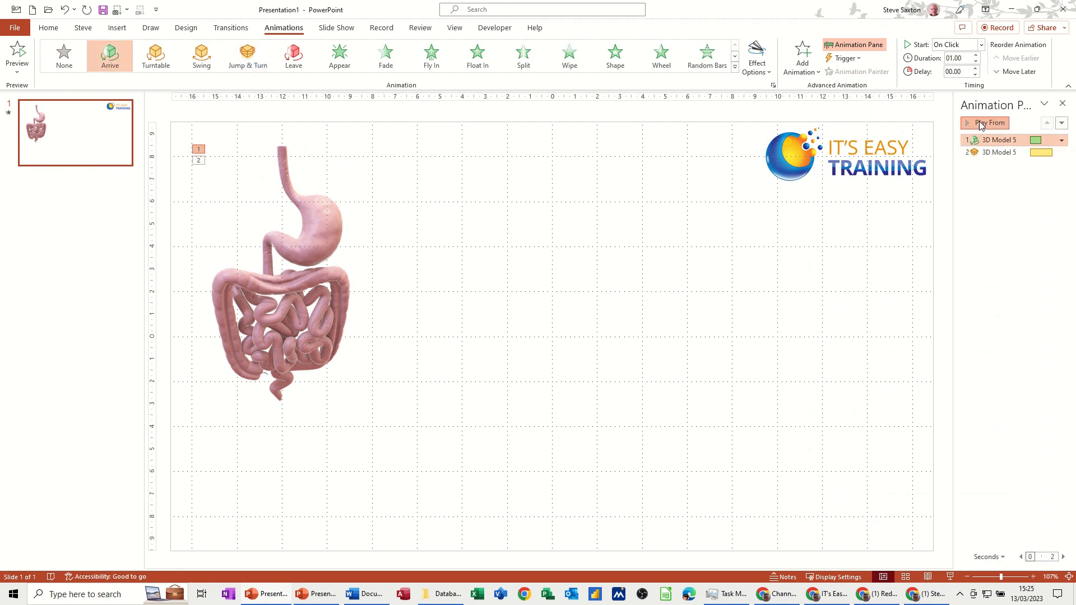
{"action": "left_click", "coordinate": [981, 123]}
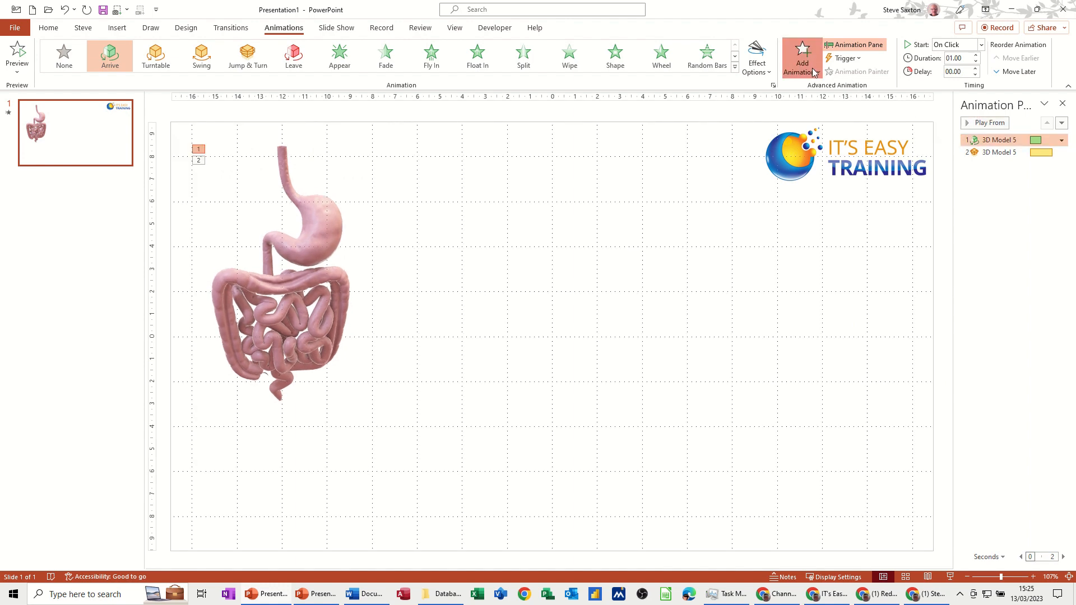
{"action": "left_click", "coordinate": [803, 59]}
{"action": "left_click", "coordinate": [991, 113]}
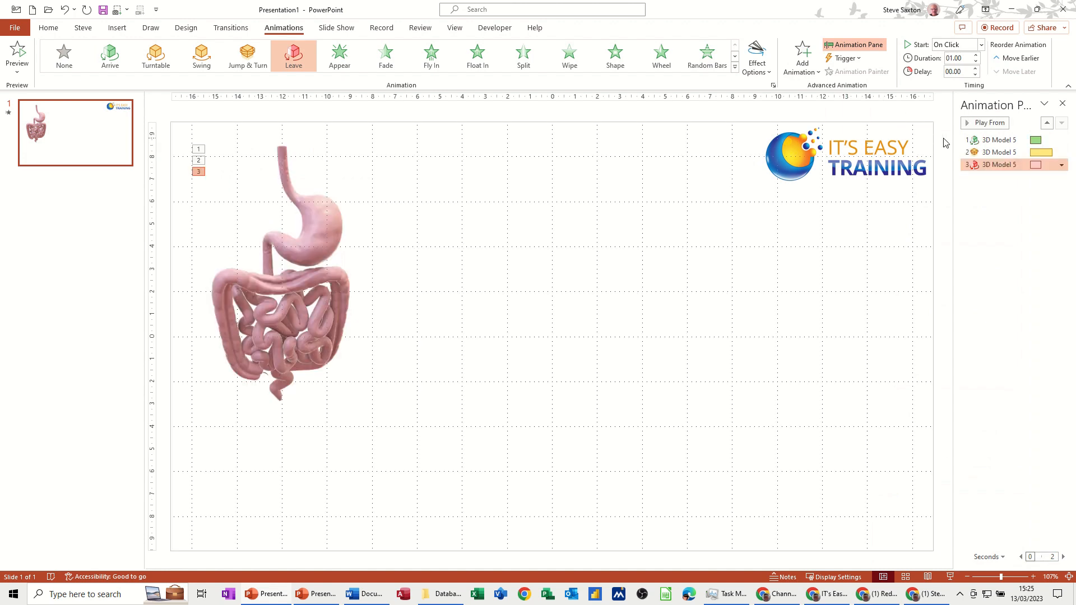
{"action": "left_click", "coordinate": [989, 124]}
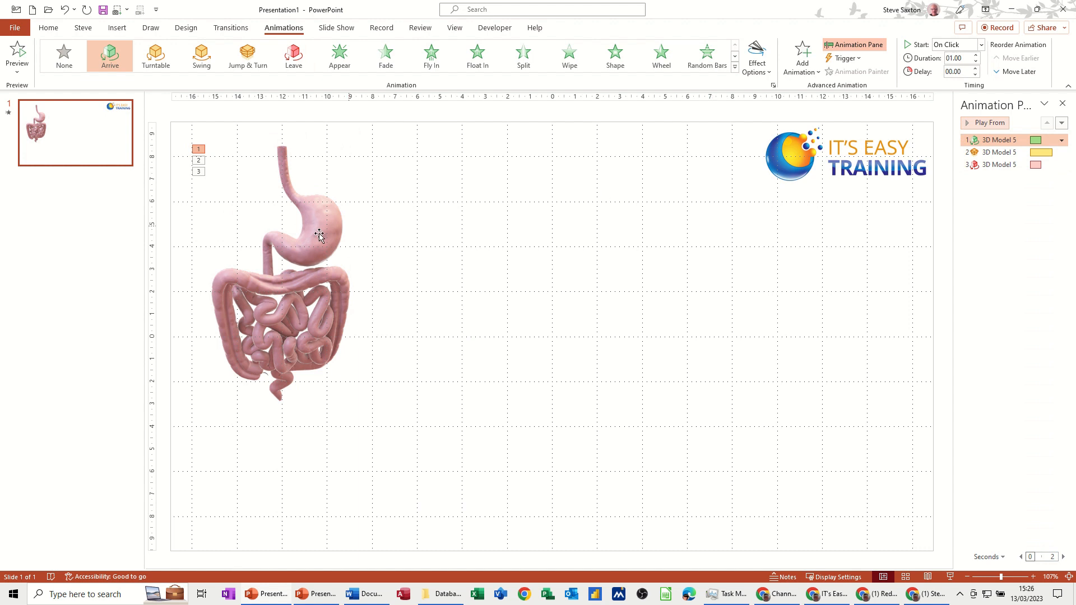
Open the Jump & Turn effect options and set intensity to Strong, rotation axis to View Centre and direction to Down
{"action": "left_click", "coordinate": [985, 151]}
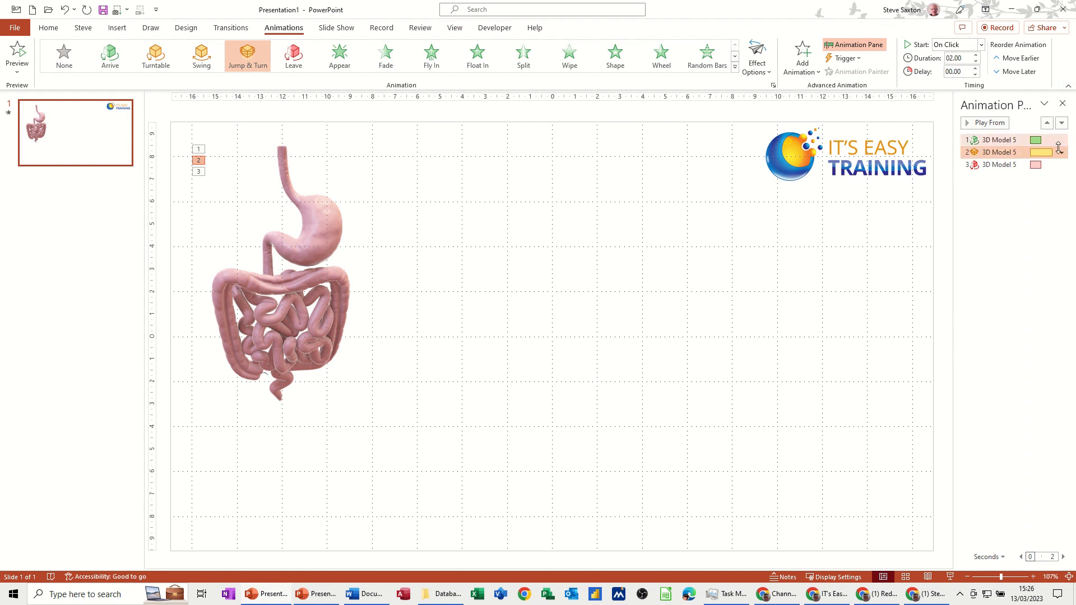
{"action": "left_click", "coordinate": [1061, 153]}
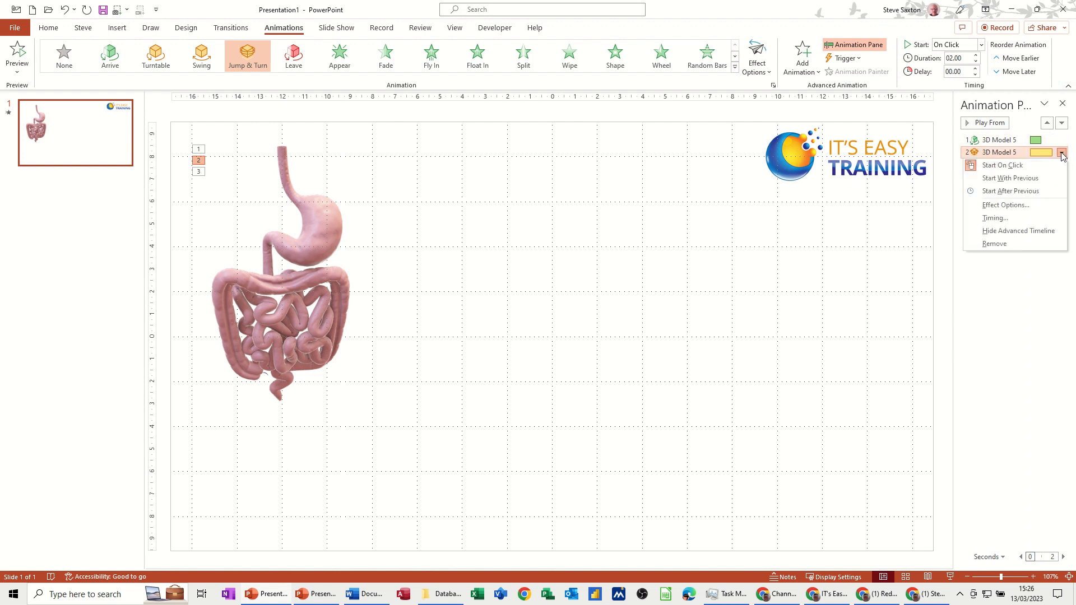
{"action": "left_click", "coordinate": [1015, 207]}
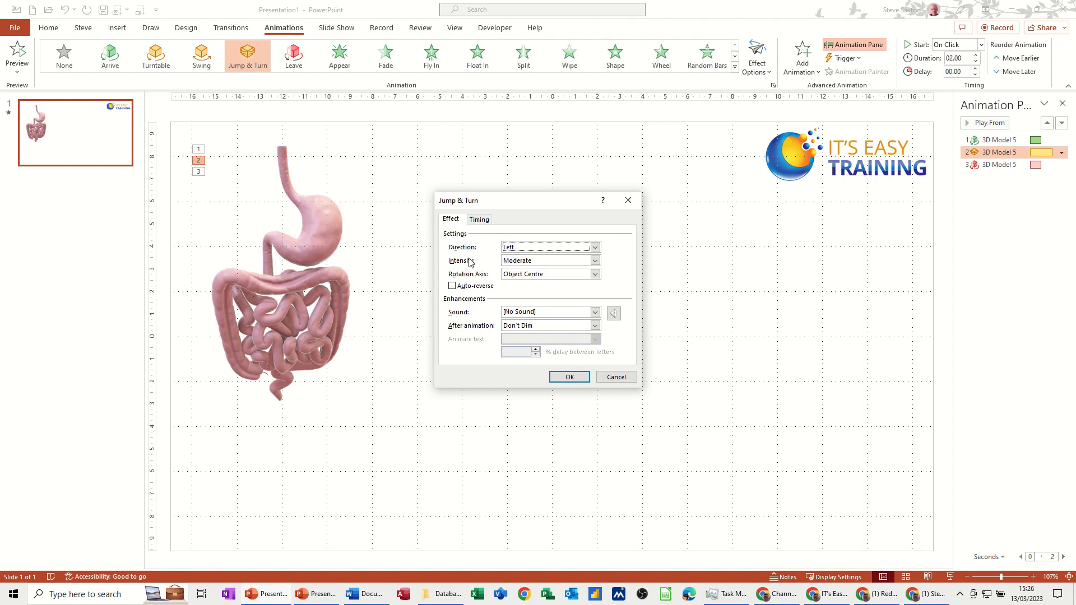
{"action": "left_click", "coordinate": [595, 261]}
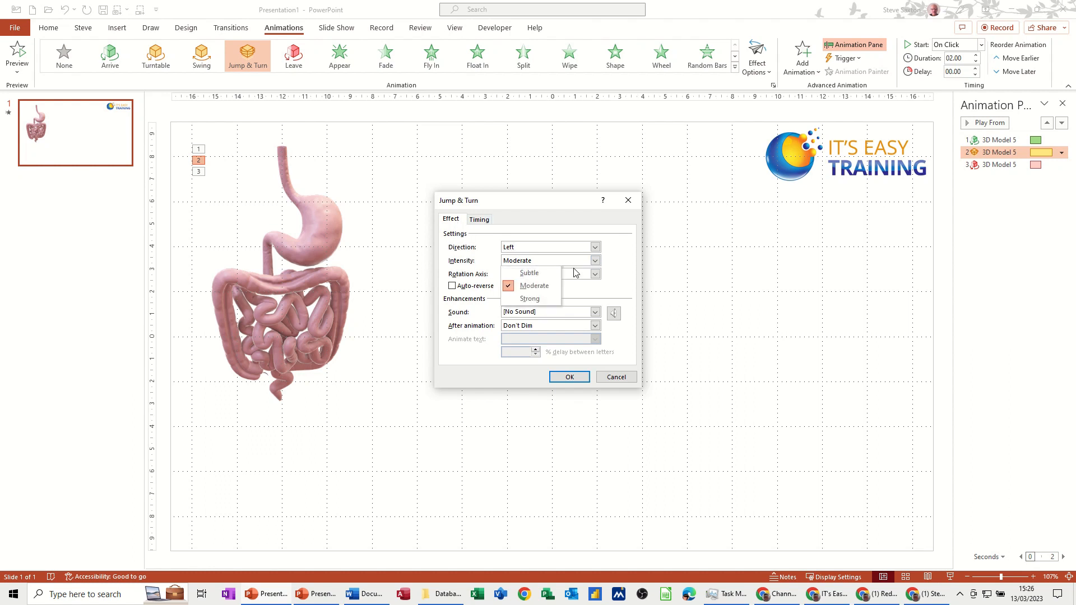
{"action": "left_click", "coordinate": [530, 300]}
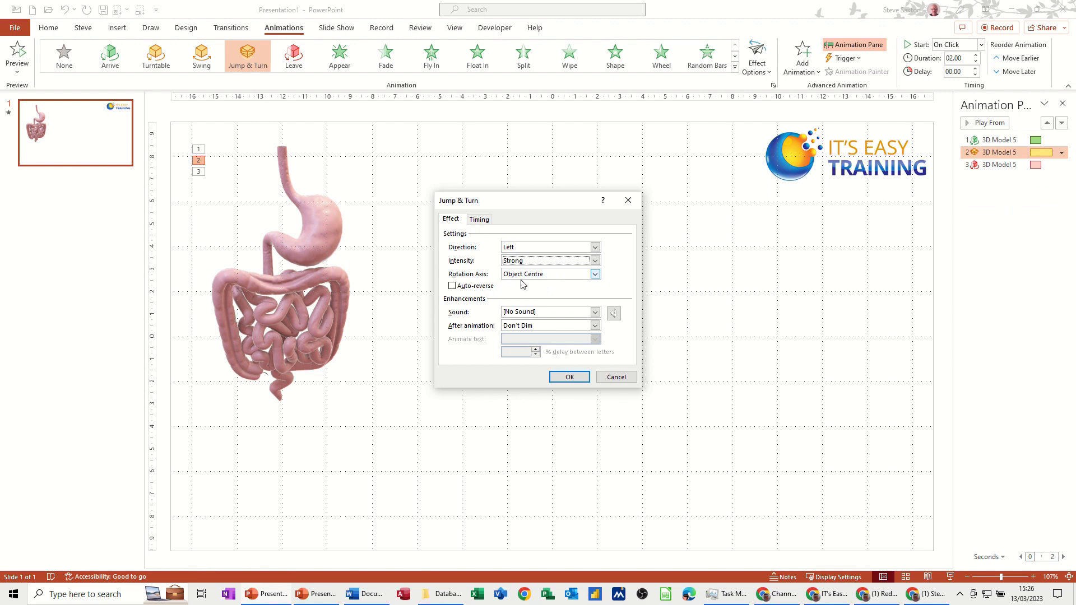
{"action": "left_click", "coordinate": [596, 275]}
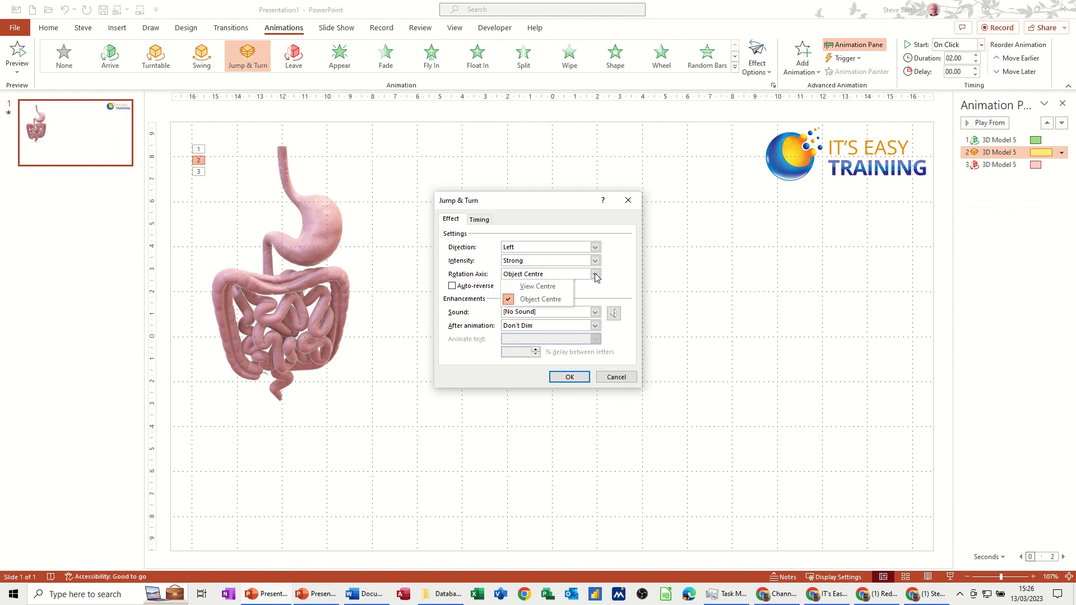
{"action": "left_click", "coordinate": [552, 287]}
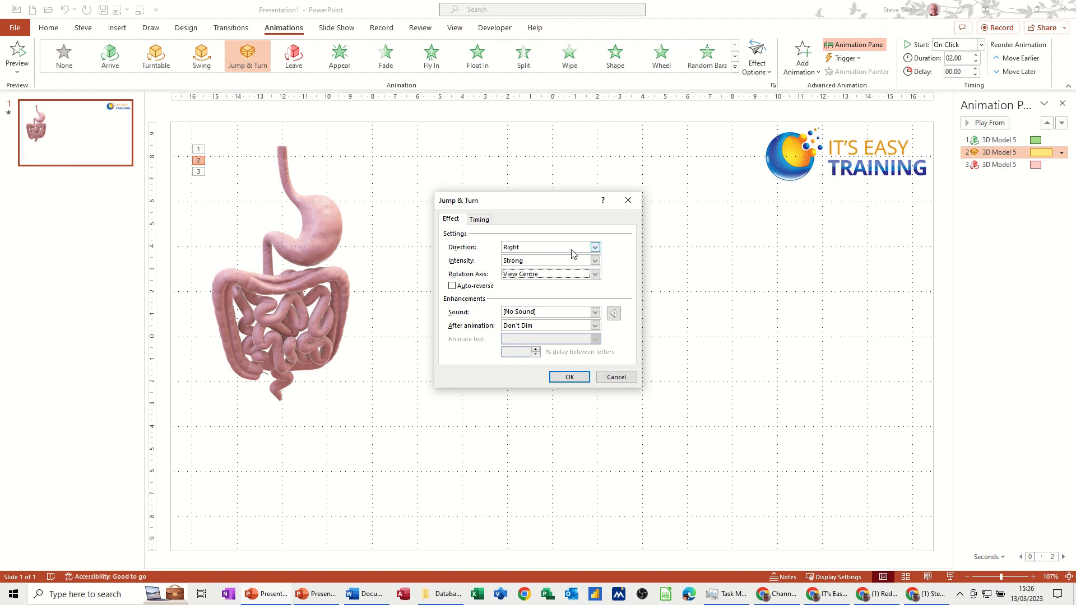
{"action": "left_click", "coordinate": [596, 248]}
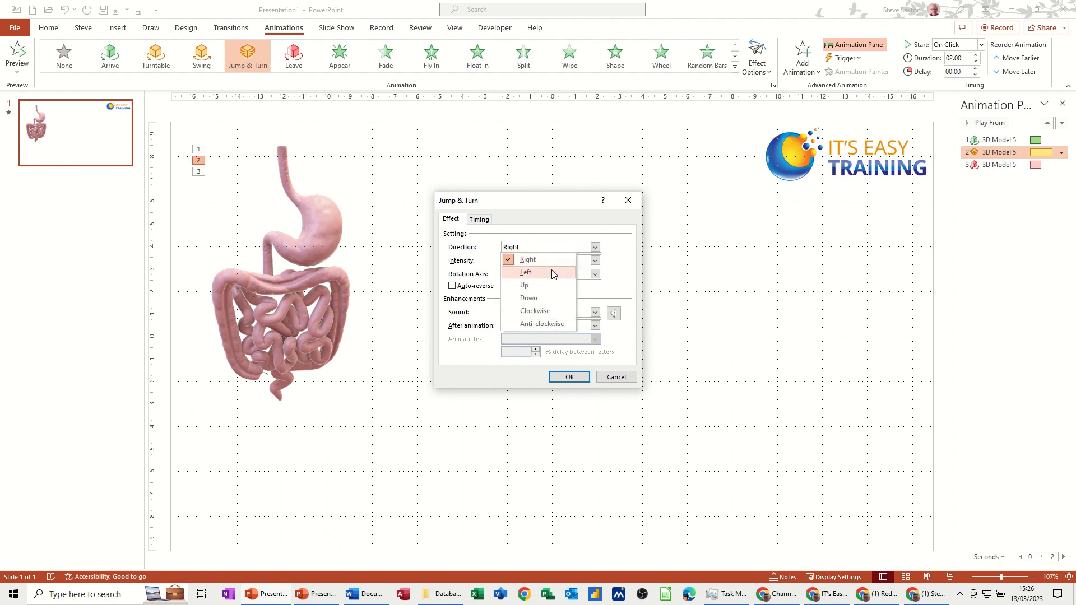
{"action": "left_click", "coordinate": [537, 300]}
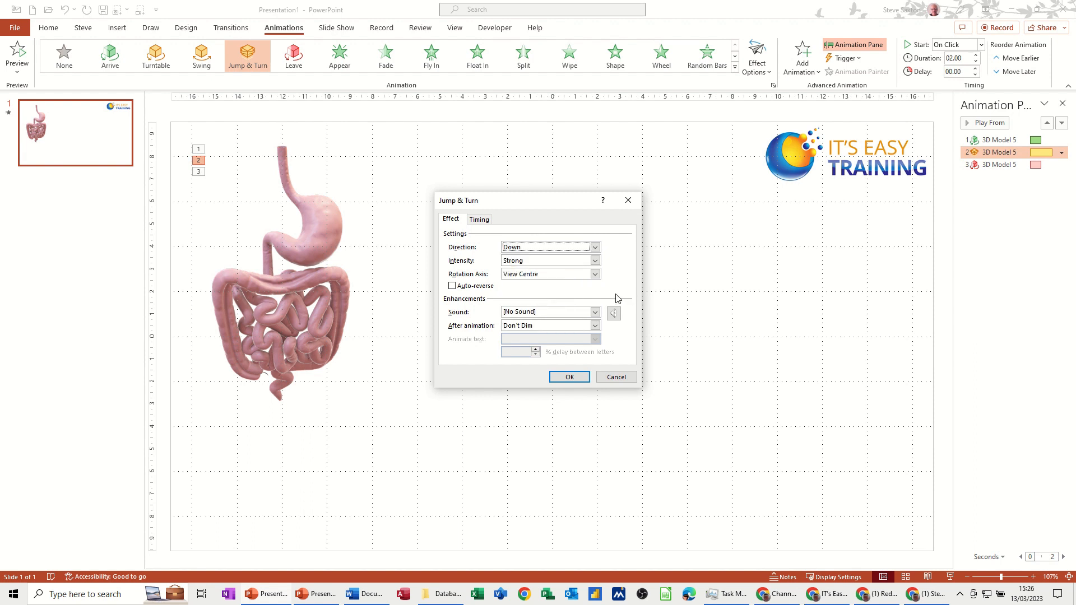
Set the Jump & Turn timing to start After Previous with a 2 second delay and apply
{"action": "left_click", "coordinate": [481, 220]}
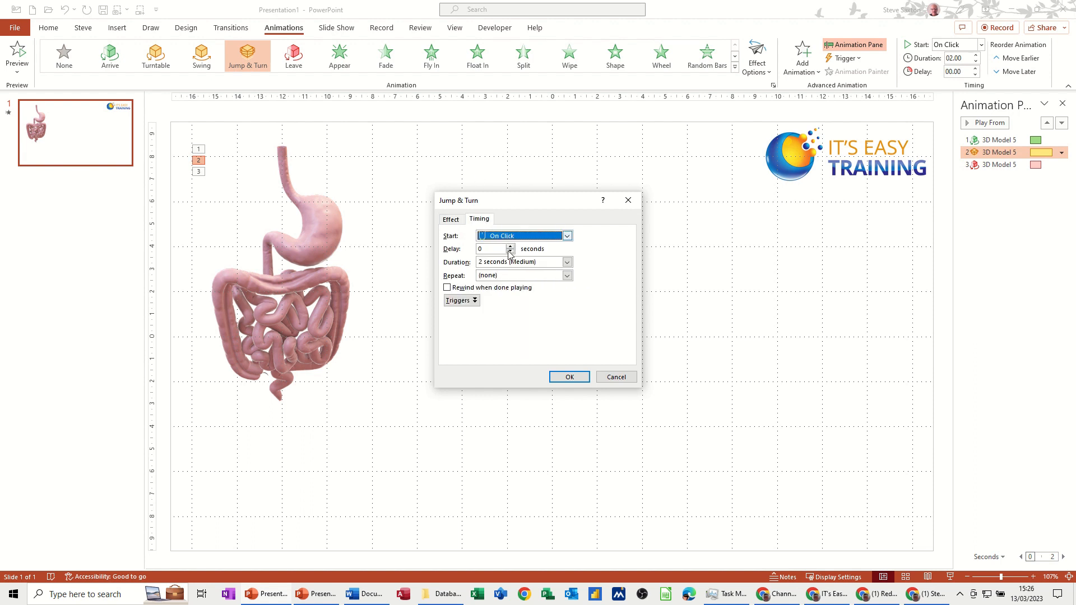
{"action": "left_click", "coordinate": [567, 236]}
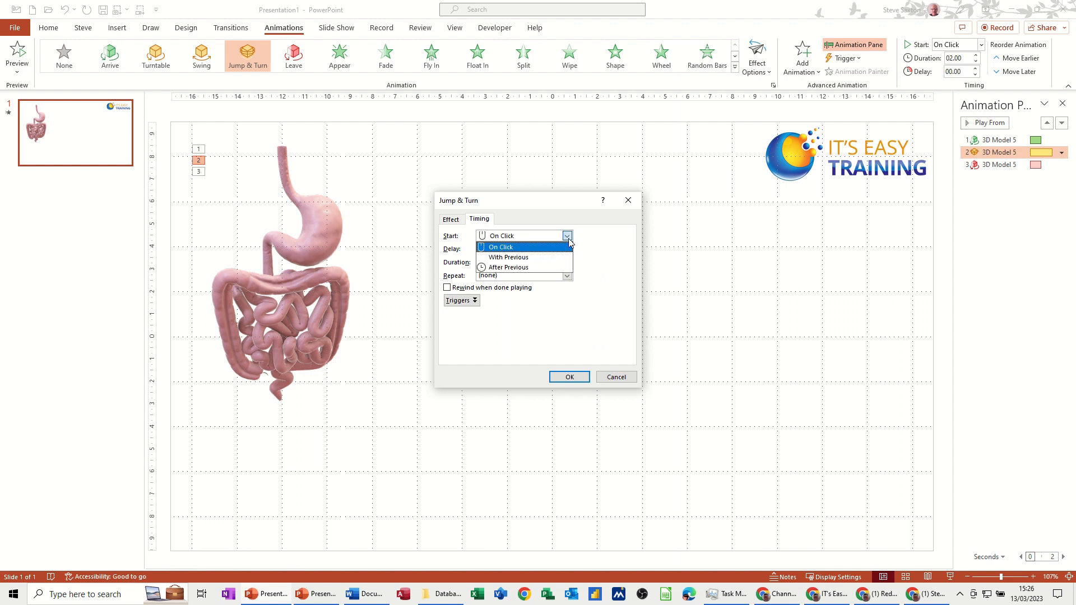
{"action": "left_click", "coordinate": [539, 268]}
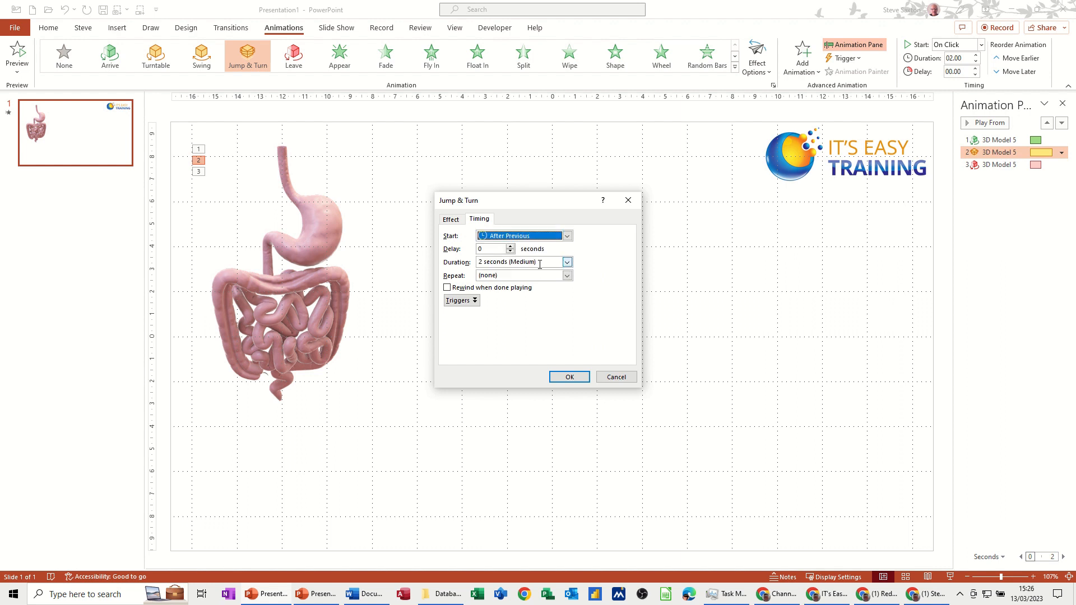
{"action": "left_click", "coordinate": [510, 246]}
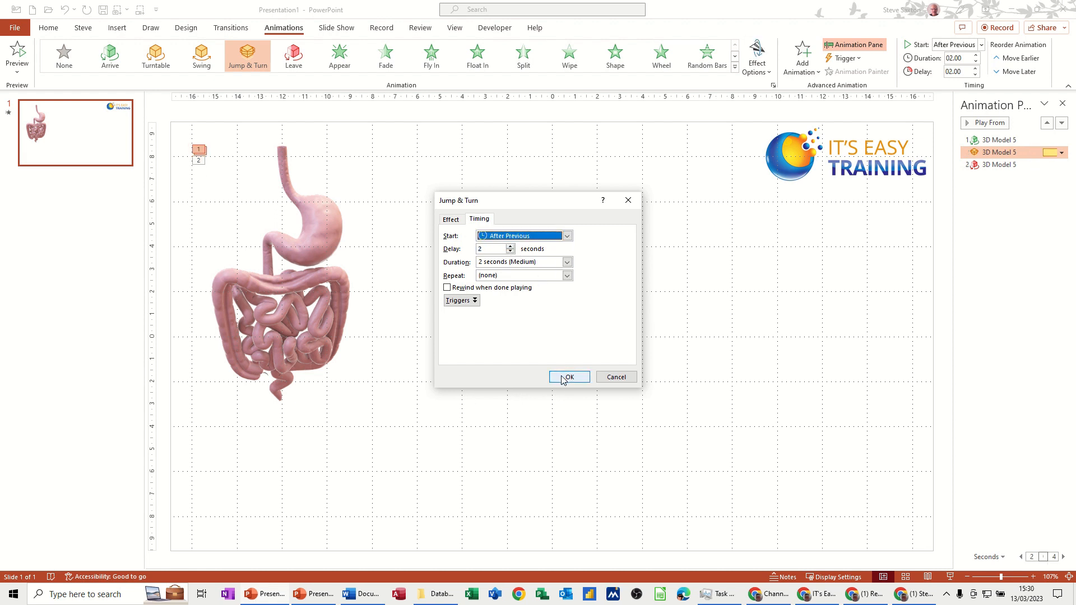
{"action": "left_click", "coordinate": [567, 377]}
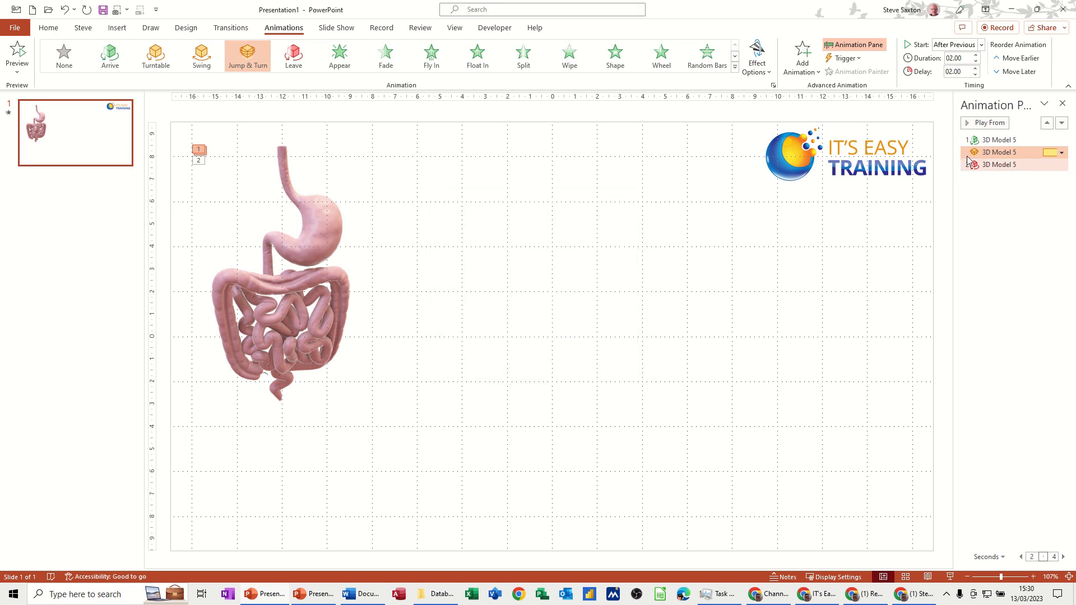
Preview the animation sequence from the first effect and select the Leave animation
{"action": "left_click", "coordinate": [989, 140]}
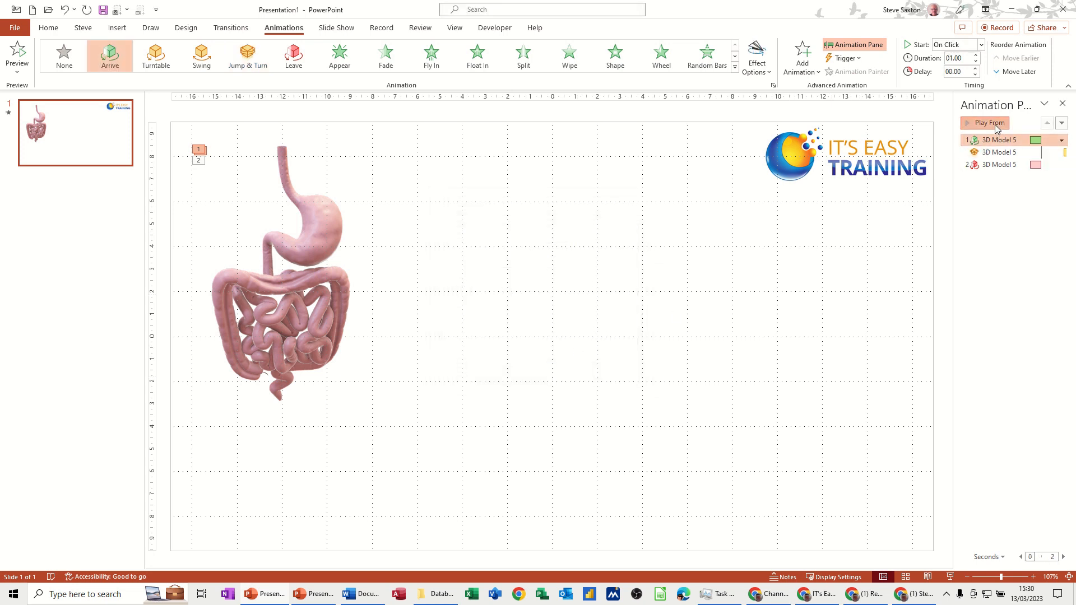
{"action": "left_click", "coordinate": [990, 124]}
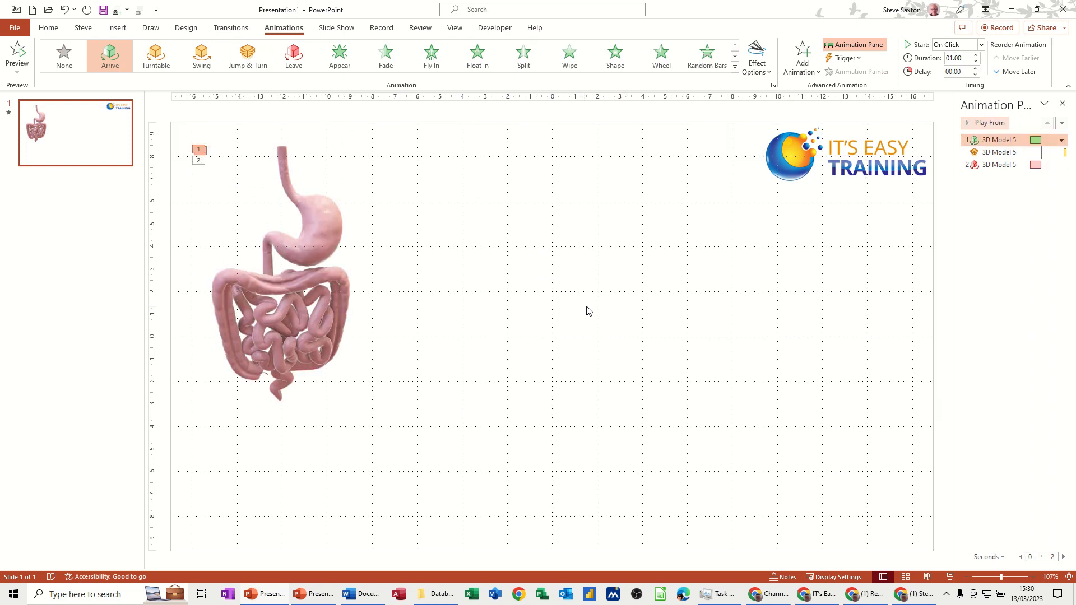
{"action": "left_click", "coordinate": [998, 165]}
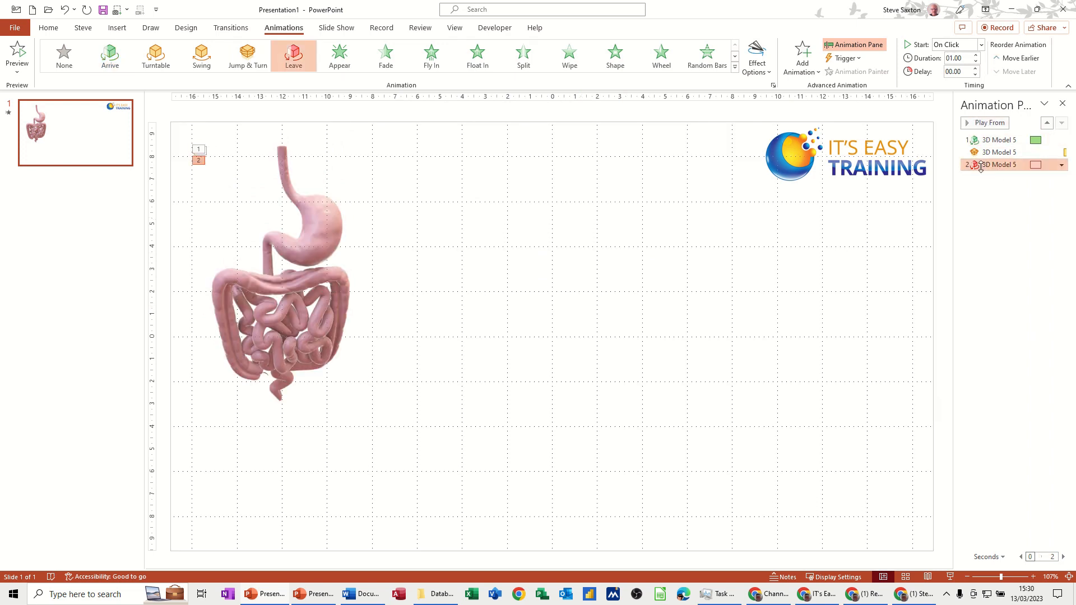
Set the Leave animation to start After Previous with a 1.5 second delay
{"action": "left_click", "coordinate": [982, 47]}
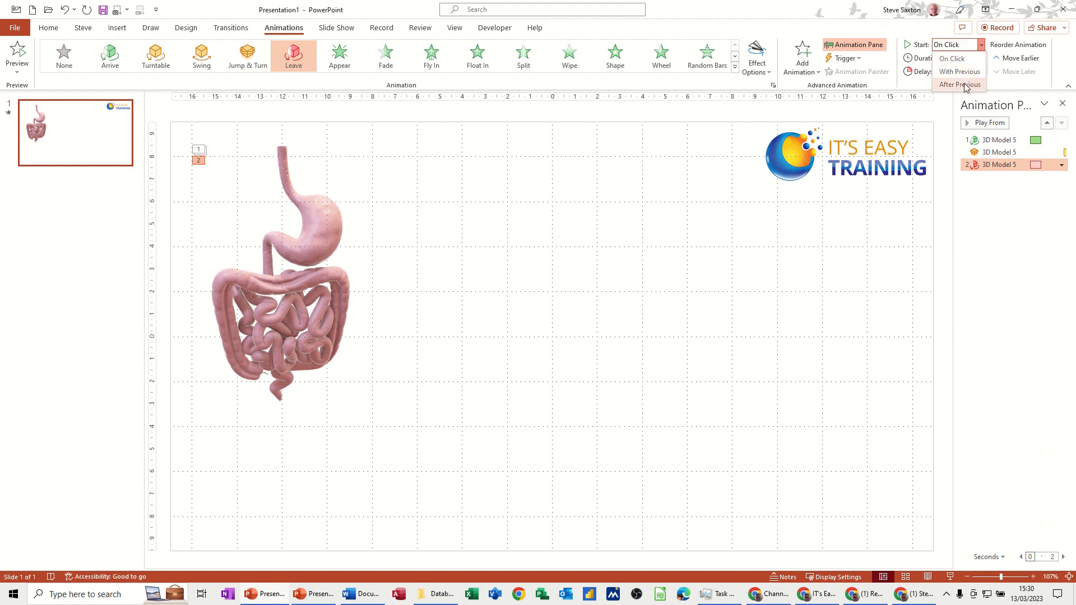
{"action": "left_click", "coordinate": [965, 85]}
{"action": "left_click", "coordinate": [975, 69]}
{"action": "left_click", "coordinate": [975, 69]}
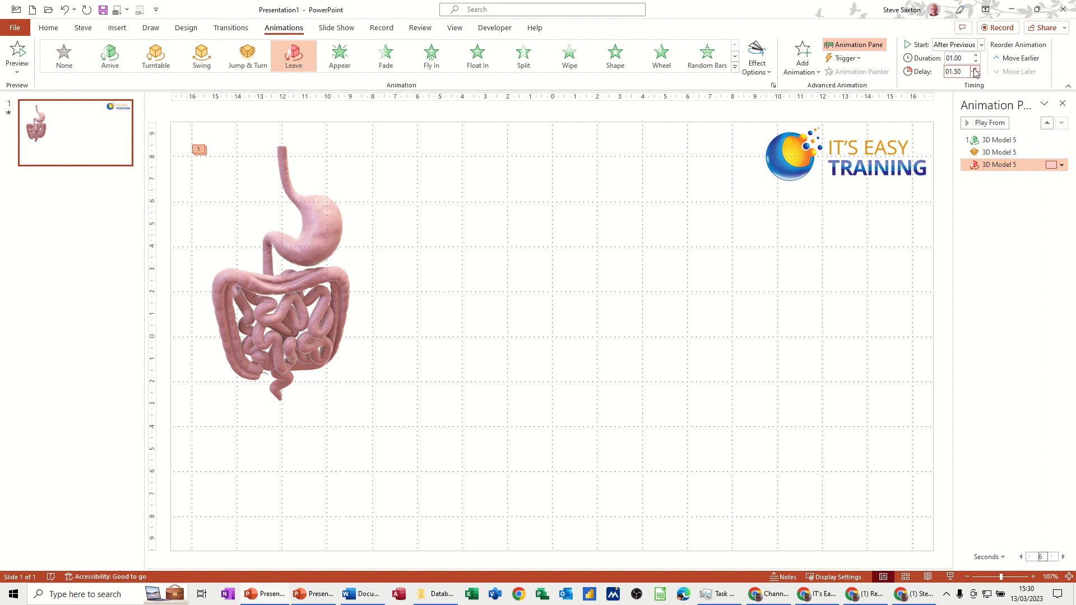
Change the Leave effect's intensity to Strong
{"action": "left_click", "coordinate": [1063, 165]}
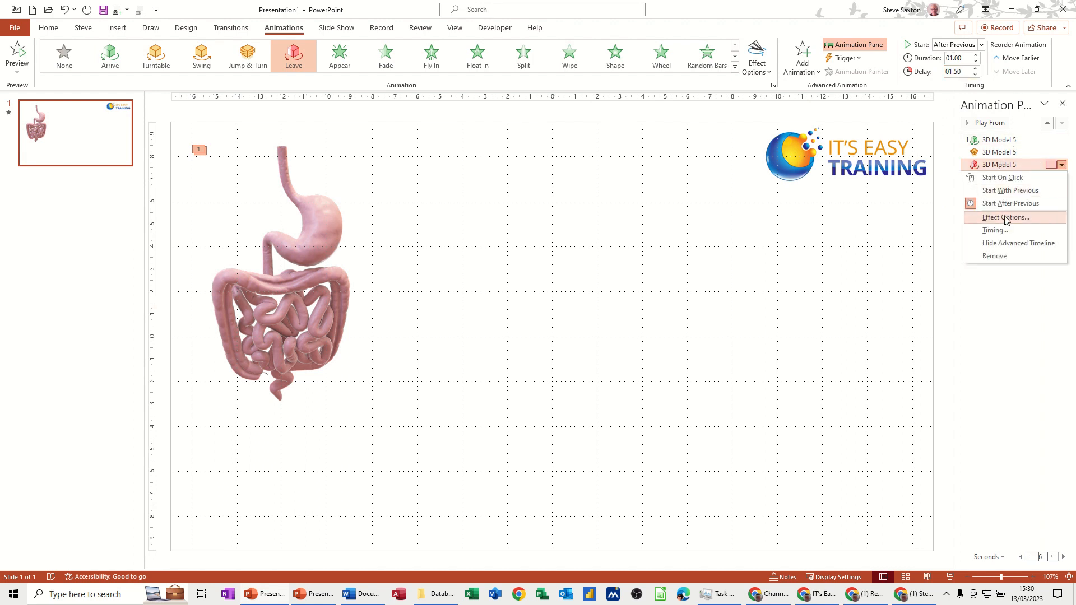
{"action": "left_click", "coordinate": [769, 72]}
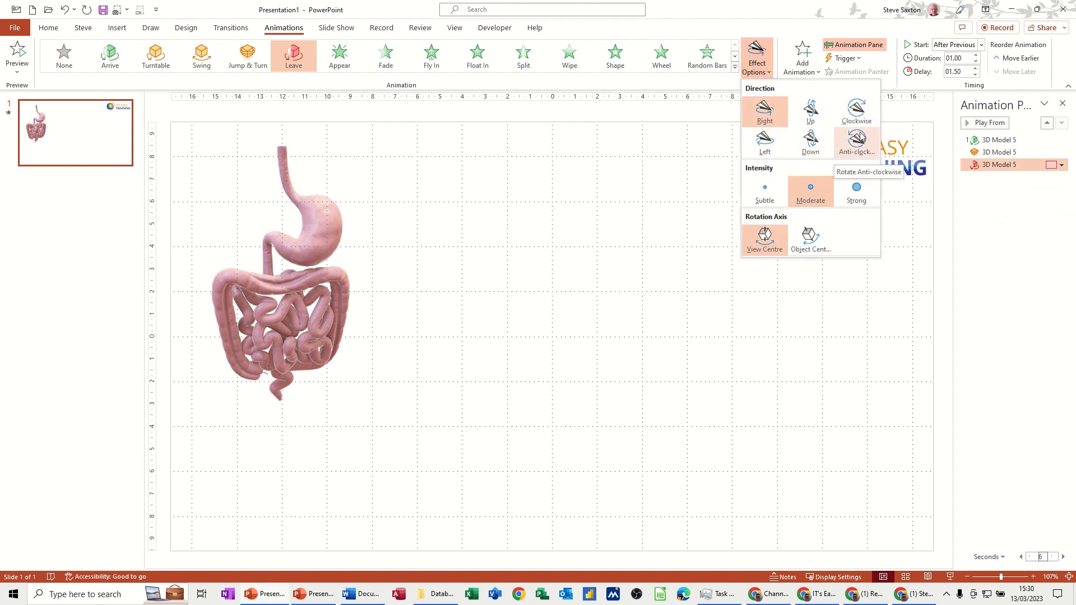
{"action": "left_click", "coordinate": [856, 192]}
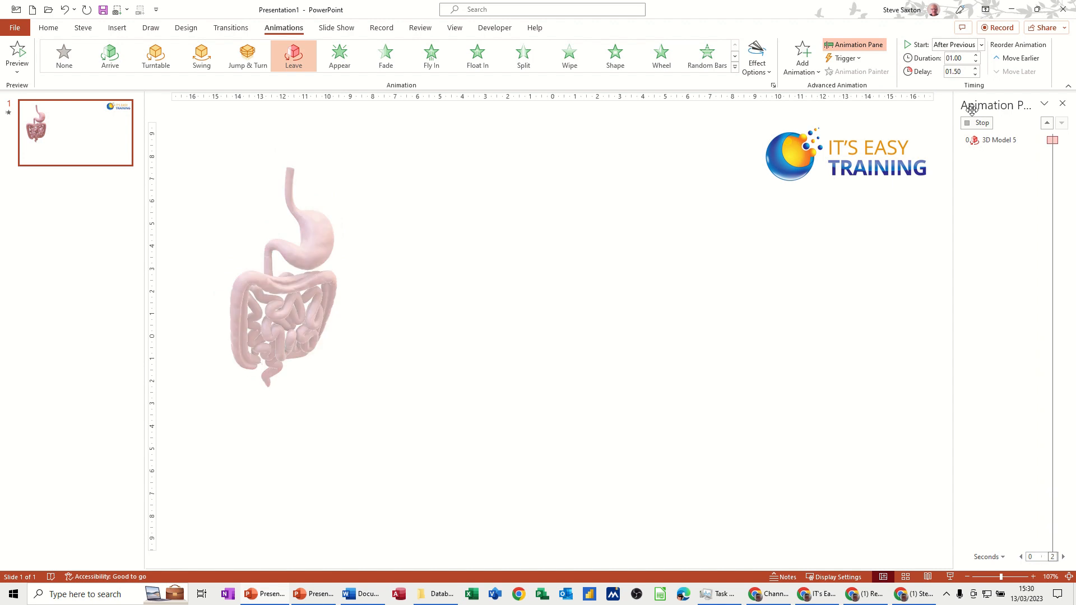
Stop the current preview and play the animation sequence again from the first Arrive effect
{"action": "left_click", "coordinate": [976, 123]}
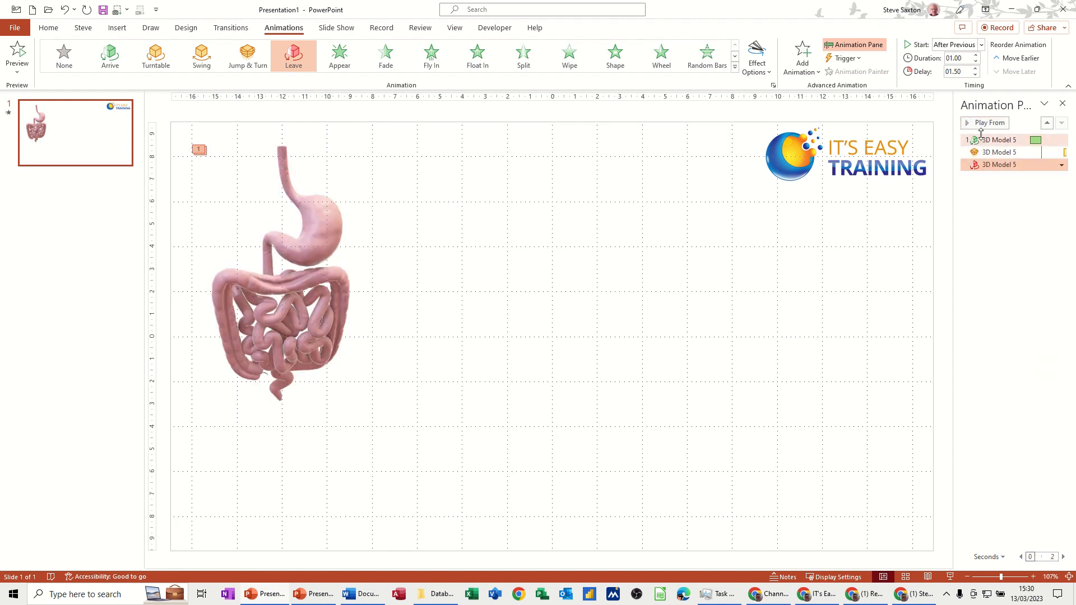
{"action": "left_click", "coordinate": [982, 140]}
{"action": "left_click", "coordinate": [988, 124]}
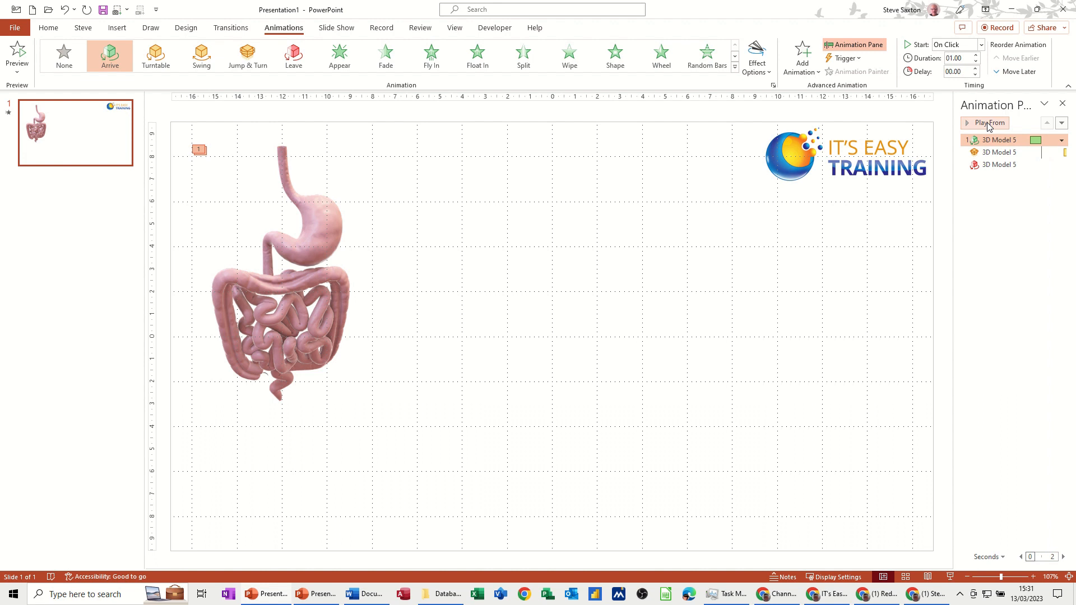
Open the gallery of animations to add another effect to the model
{"action": "left_click", "coordinate": [802, 60]}
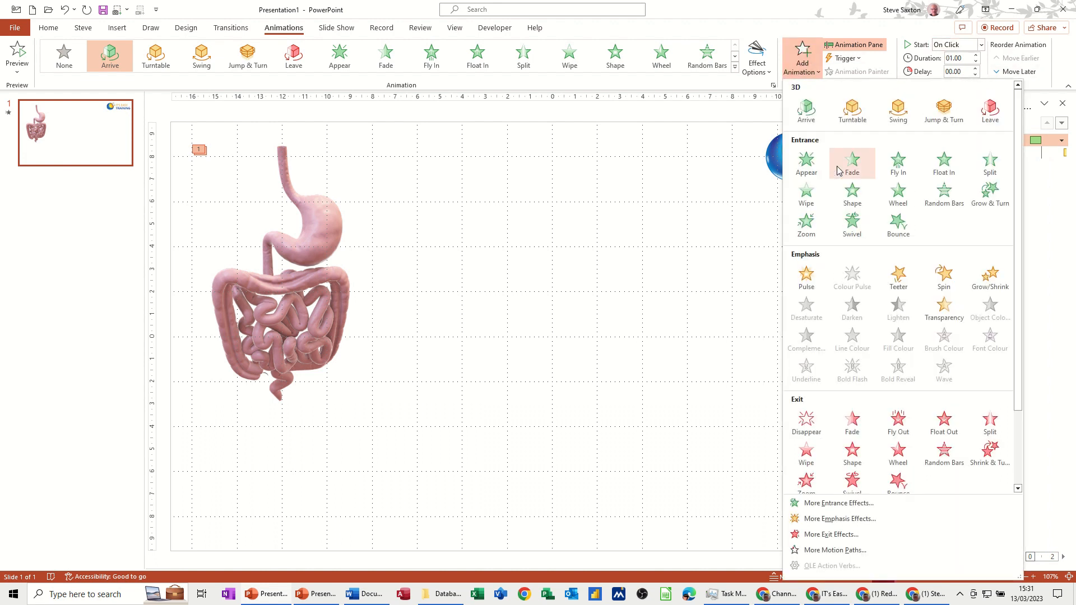